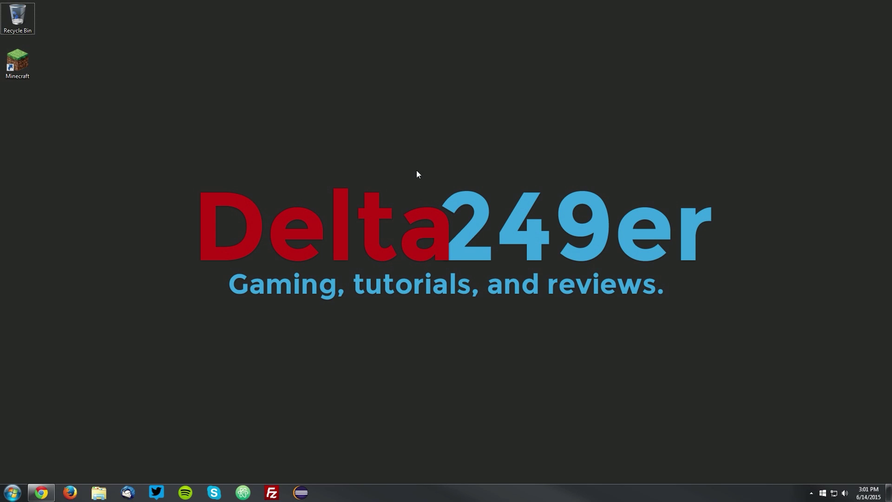
- Start the Minecraft launcher and set the current profile to use version release 1.8, saving the profile
{"action": "double_click", "coordinate": [21, 70]}
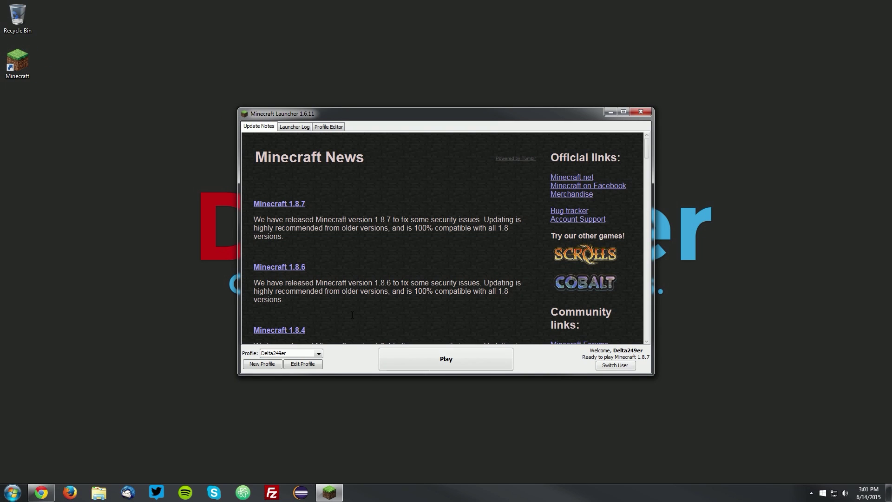
{"action": "left_click", "coordinate": [314, 365]}
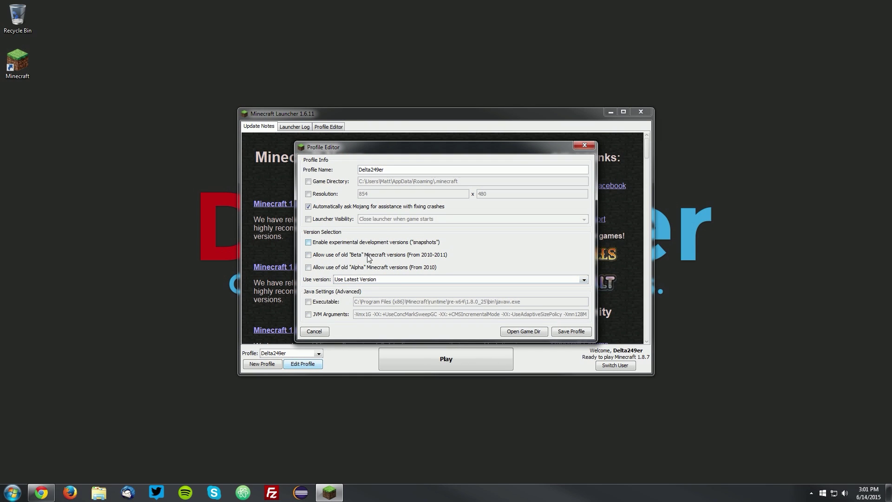
{"action": "left_click", "coordinate": [358, 279]}
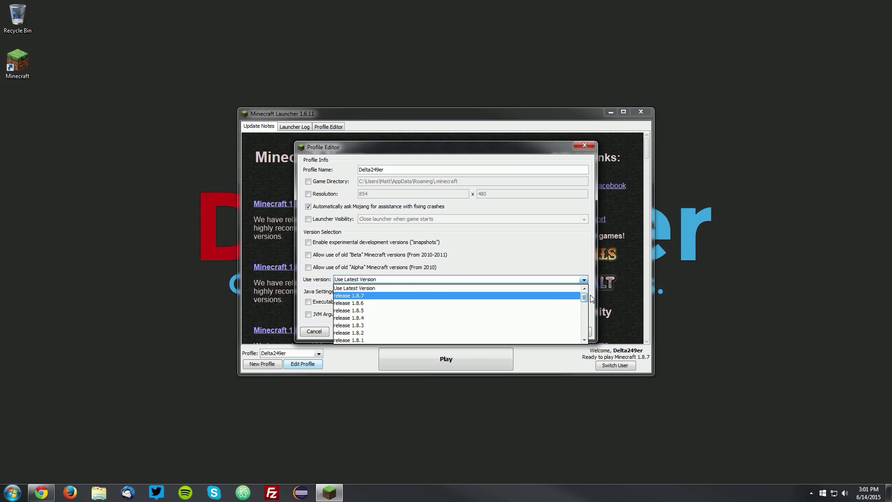
{"action": "scroll", "coordinate": [357, 316], "scroll_direction": "down", "scroll_amount": 2}
{"action": "left_click", "coordinate": [357, 319]}
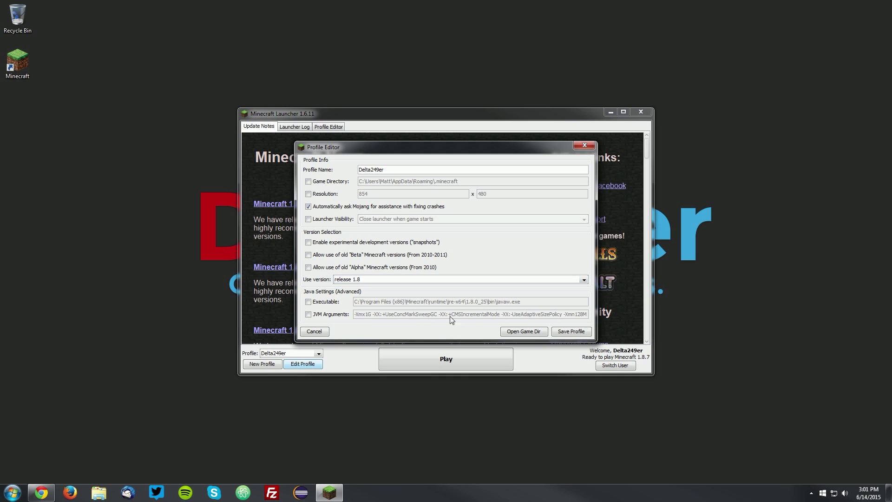
{"action": "left_click", "coordinate": [571, 331]}
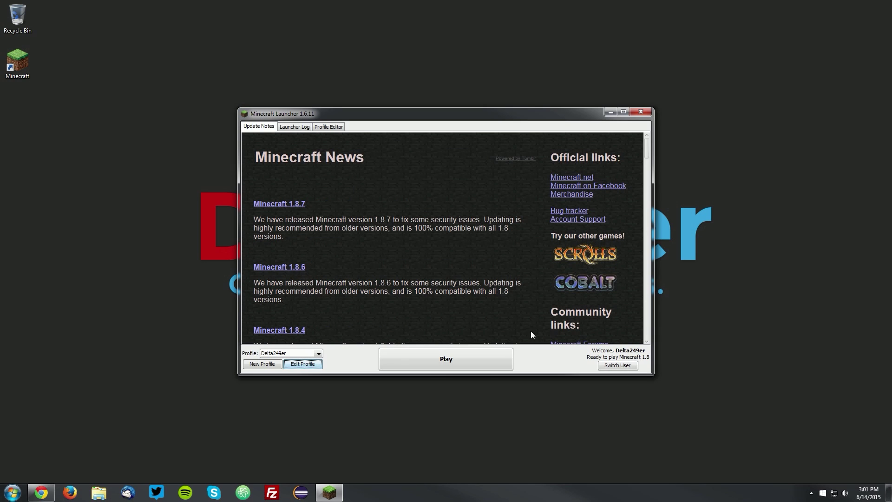
- Launch Minecraft 1.8 once to its main menu and quit the game
{"action": "left_click", "coordinate": [446, 359]}
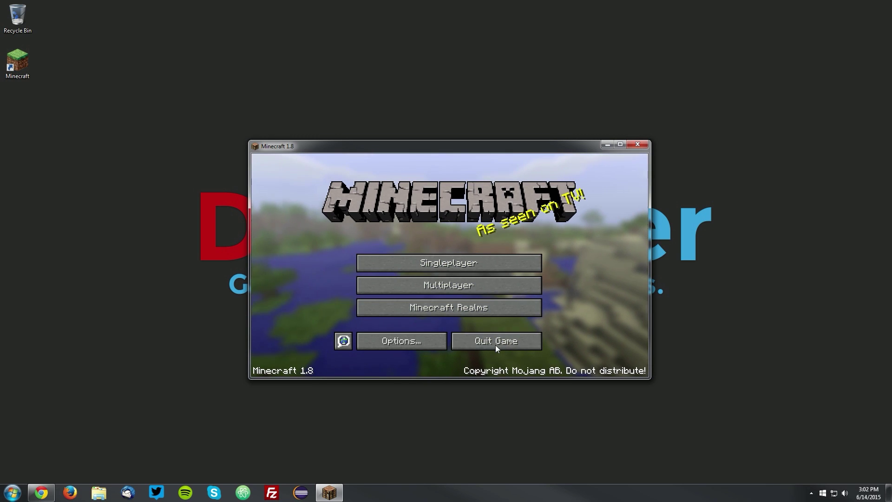
{"action": "left_click", "coordinate": [497, 339]}
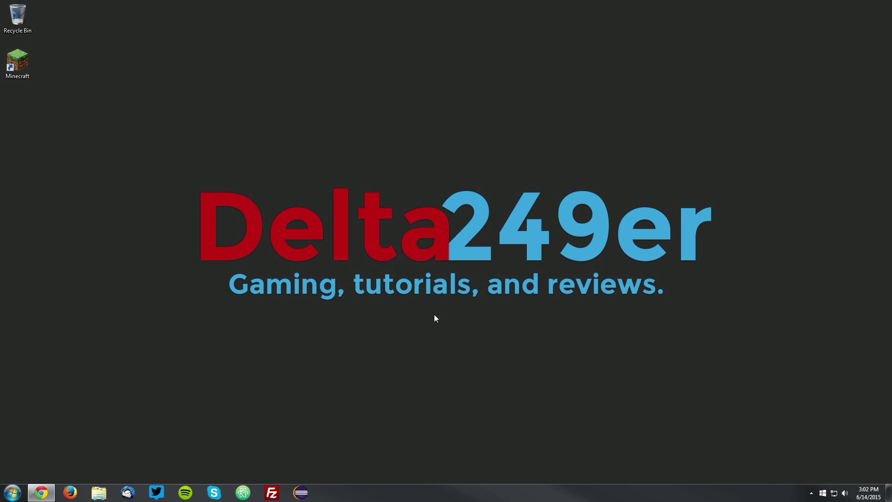
- Switch to Chrome and go to the Downloads section of files.minecraftforge.net
{"action": "left_click", "coordinate": [41, 491]}
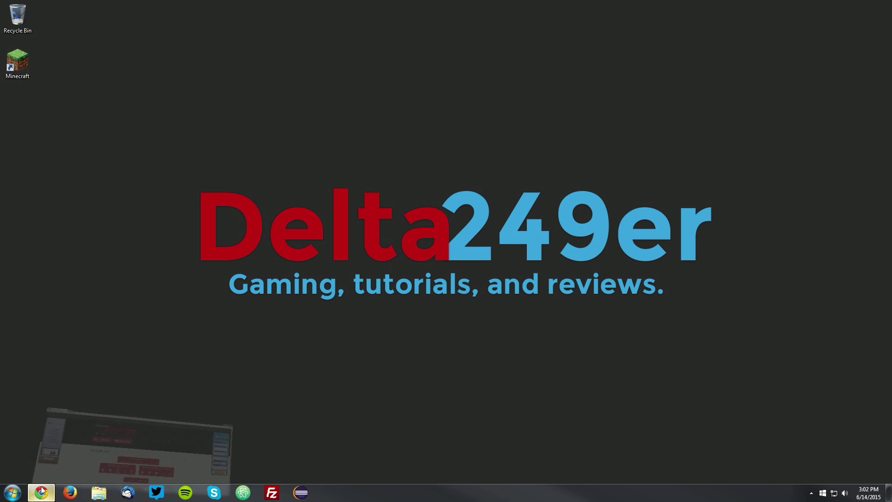
{"action": "left_click", "coordinate": [209, 23]}
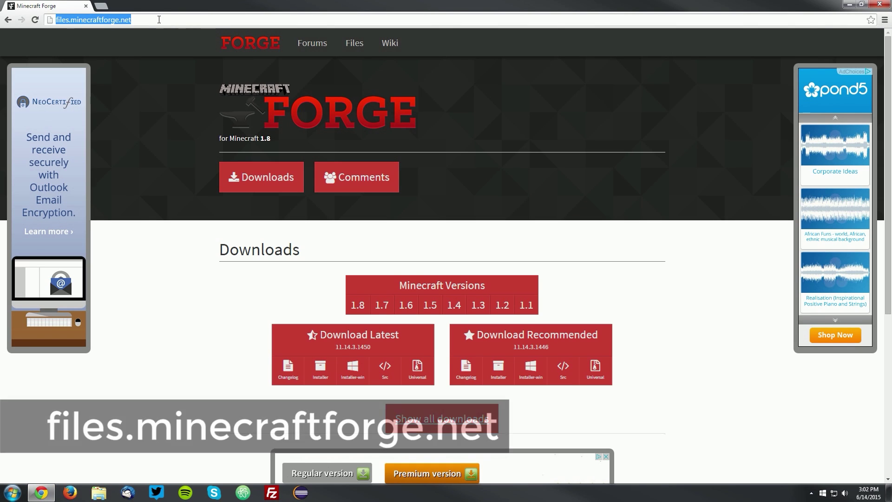
{"action": "left_click", "coordinate": [155, 20]}
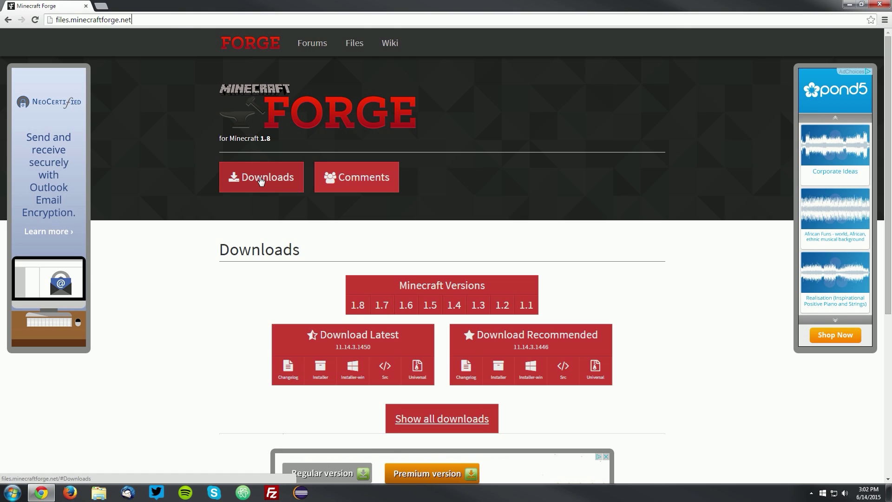
{"action": "left_click", "coordinate": [261, 180]}
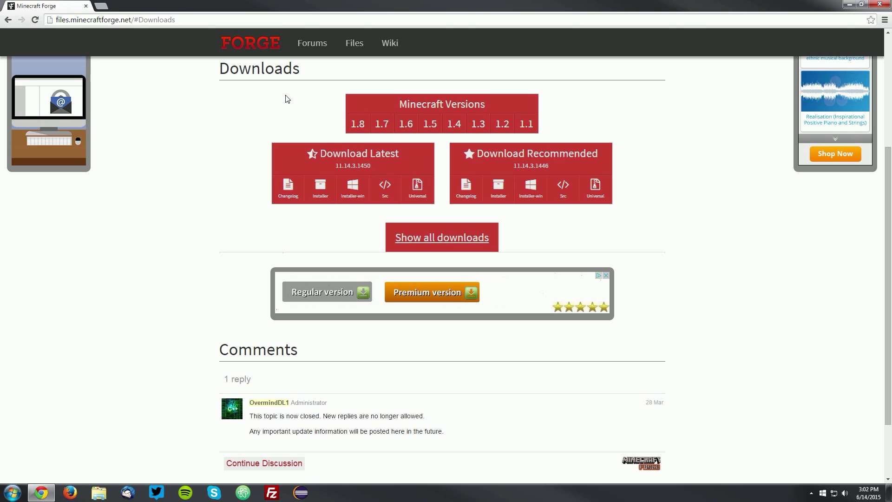
- Download the recommended Forge 1.8-11.14.3.1446 installer to the desktop, skipping the advertisement, and minimize the browser
{"action": "left_click_drag", "start_coordinate": [505, 152], "coordinate": [598, 152]}
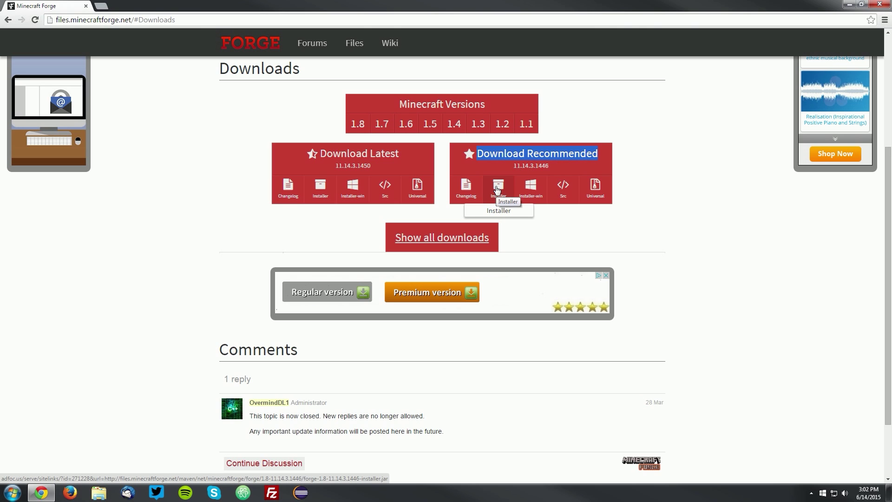
{"action": "left_click", "coordinate": [496, 188]}
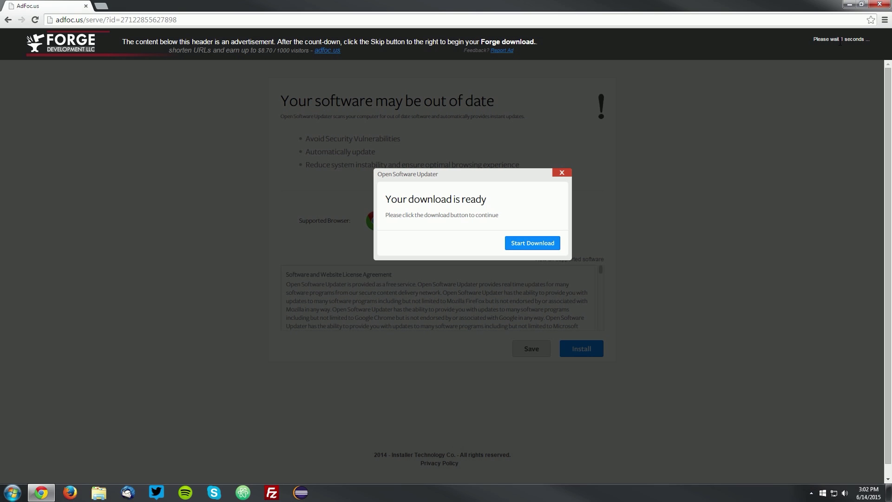
{"action": "left_click", "coordinate": [836, 44]}
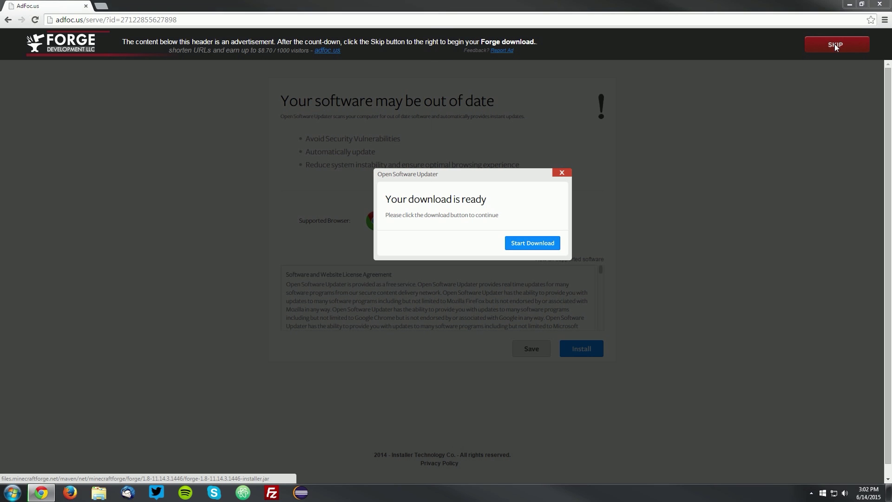
{"action": "left_click", "coordinate": [367, 235]}
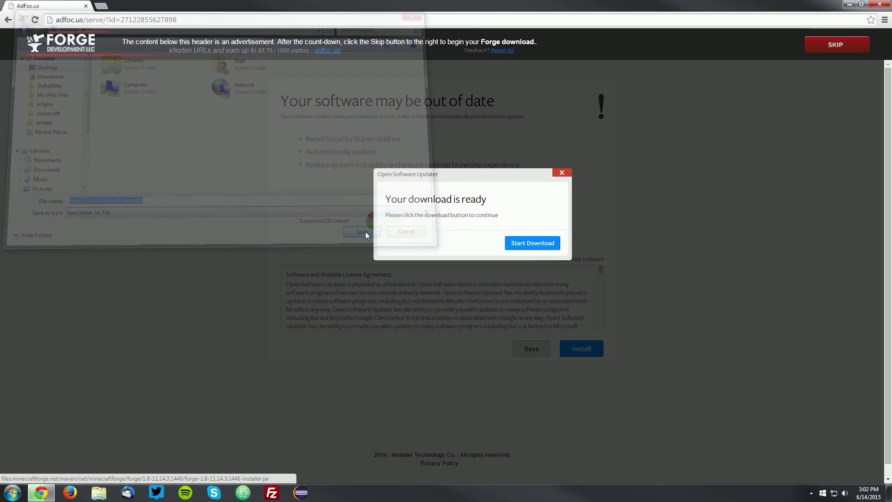
{"action": "left_click", "coordinate": [848, 4]}
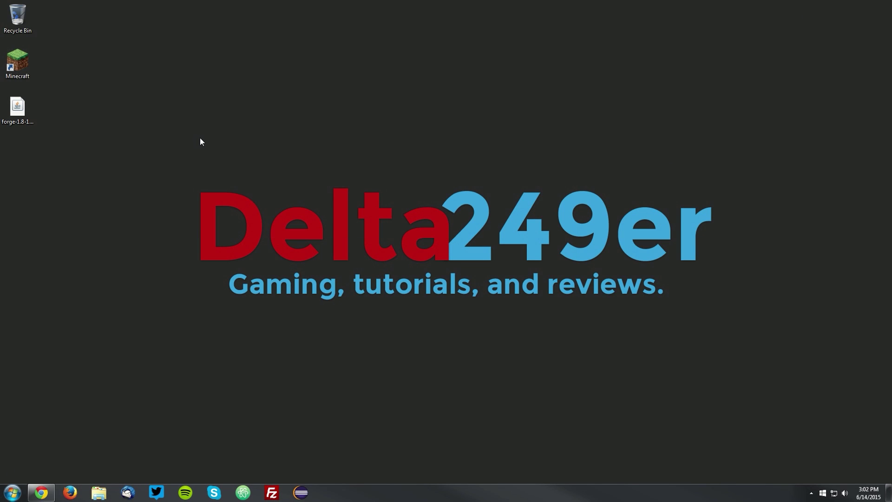
- Open the downloaded Forge installer jar on the desktop with Java(TM) Platform SE binary
{"action": "left_click", "coordinate": [19, 107]}
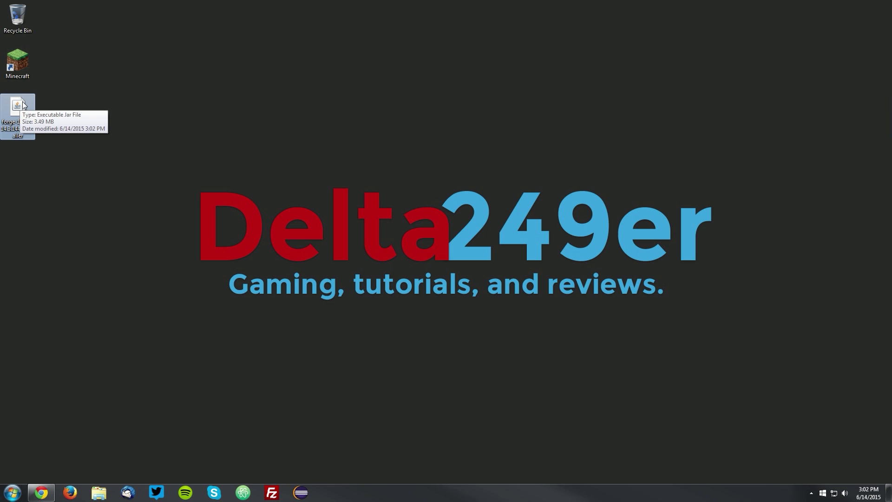
{"action": "right_click", "coordinate": [22, 102]}
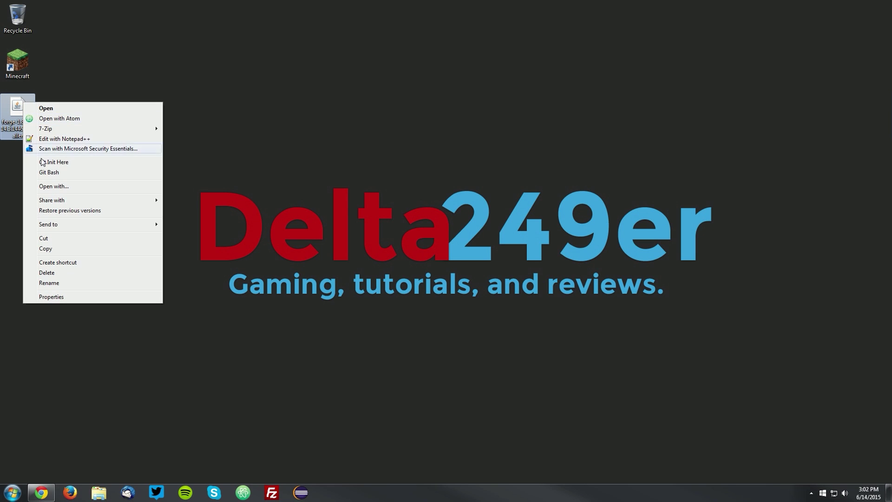
{"action": "left_click", "coordinate": [54, 186]}
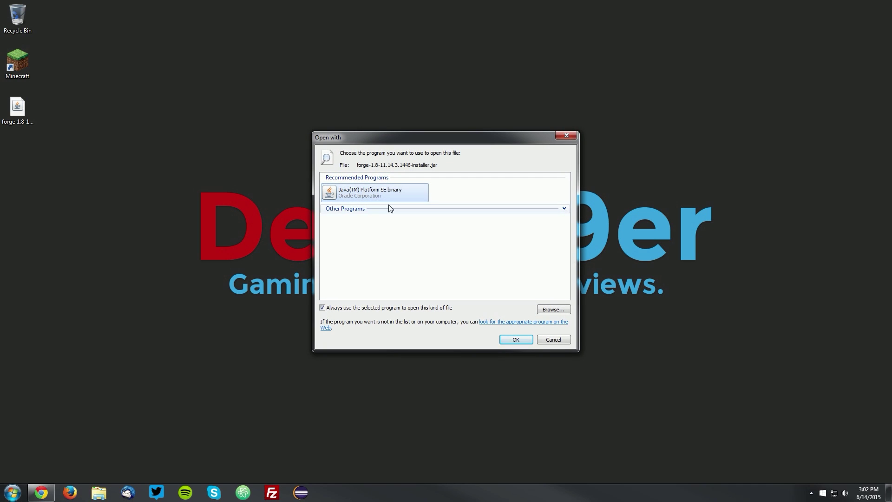
{"action": "left_click", "coordinate": [516, 340]}
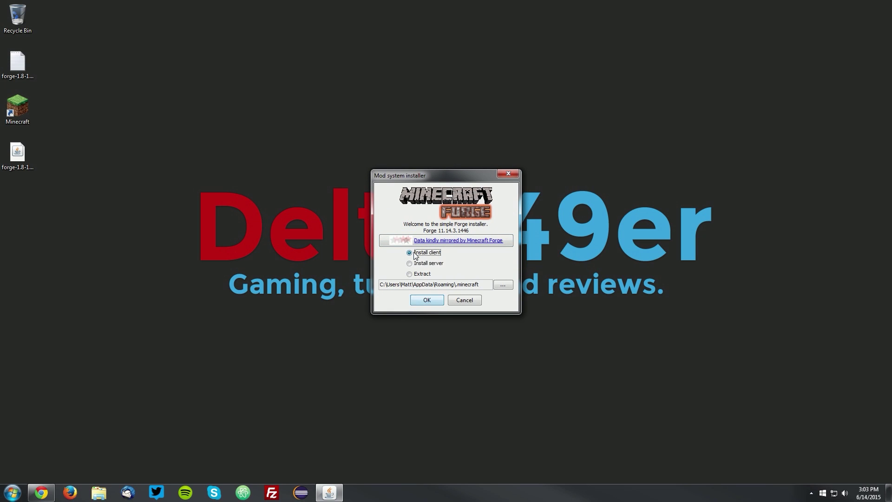
- Install the Forge client into the .minecraft folder and dismiss the installer
{"action": "left_click", "coordinate": [418, 254]}
{"action": "left_click", "coordinate": [427, 300]}
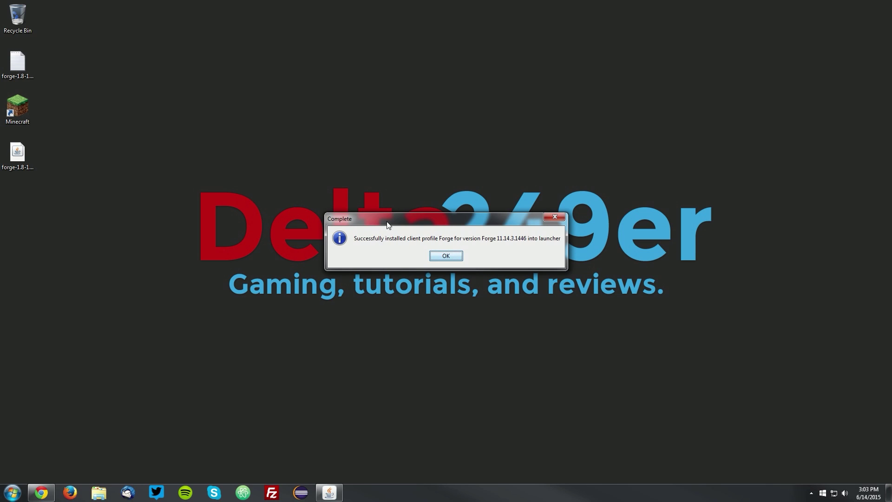
{"action": "left_click", "coordinate": [441, 256]}
- Start the Minecraft launcher and play the game with the Forge profile
{"action": "double_click", "coordinate": [17, 106]}
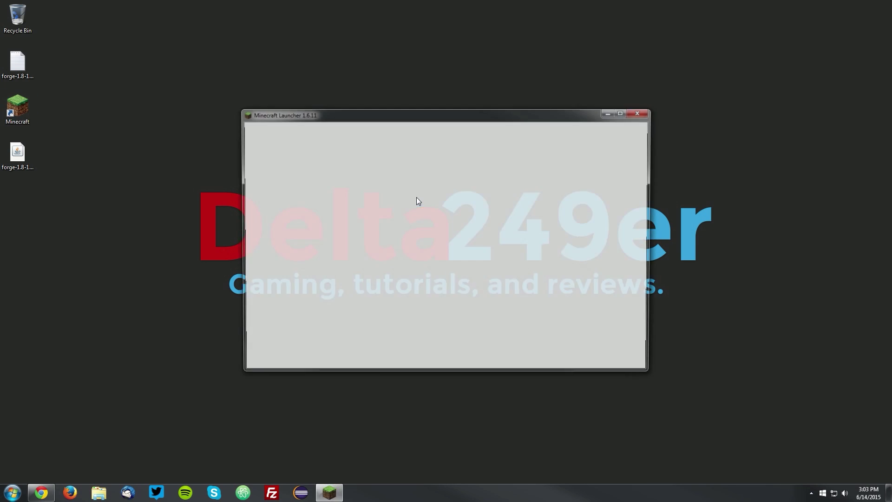
{"action": "left_click", "coordinate": [309, 354]}
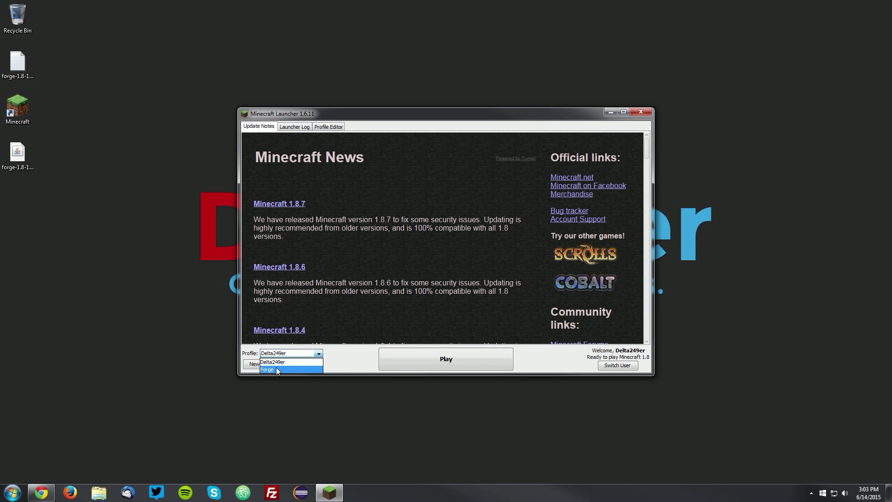
{"action": "left_click", "coordinate": [278, 369]}
{"action": "left_click", "coordinate": [444, 359]}
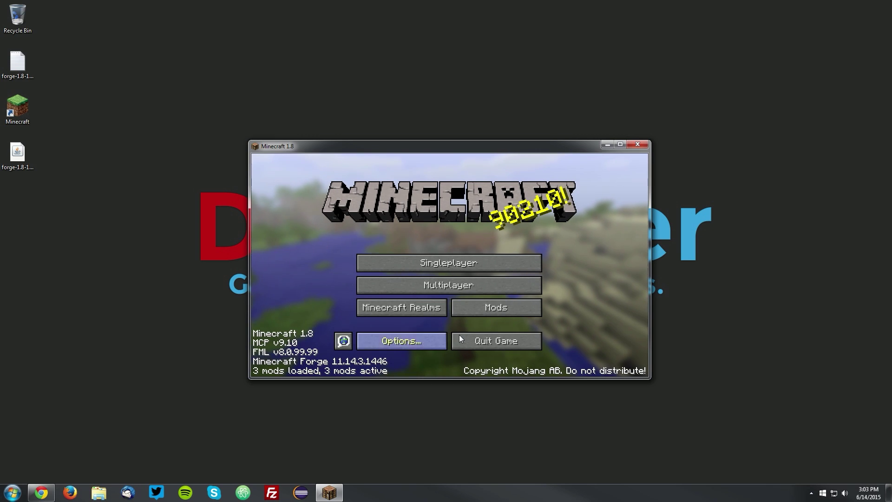
- Check the list of loaded mods and quit the game
{"action": "left_click", "coordinate": [491, 308]}
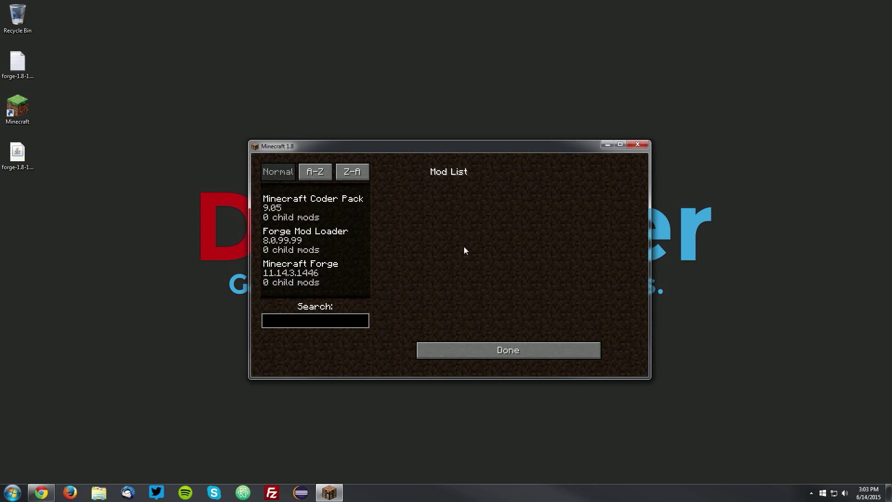
{"action": "left_click", "coordinate": [455, 346]}
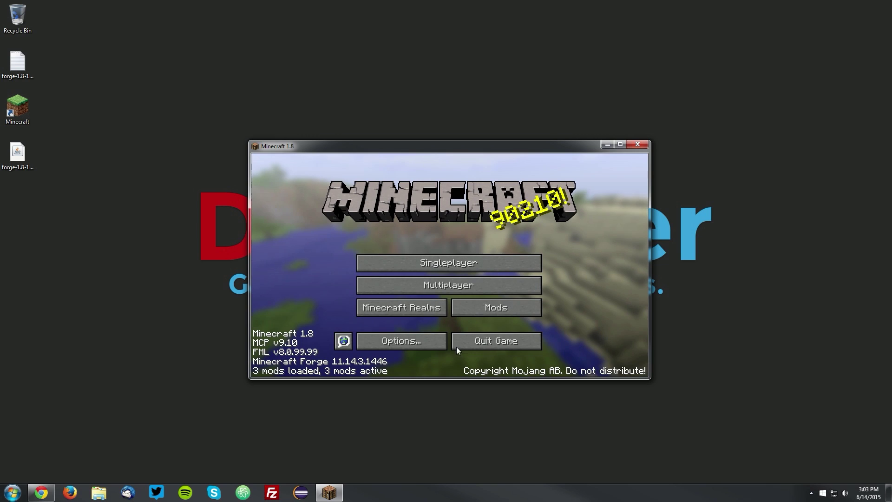
{"action": "left_click", "coordinate": [492, 341]}
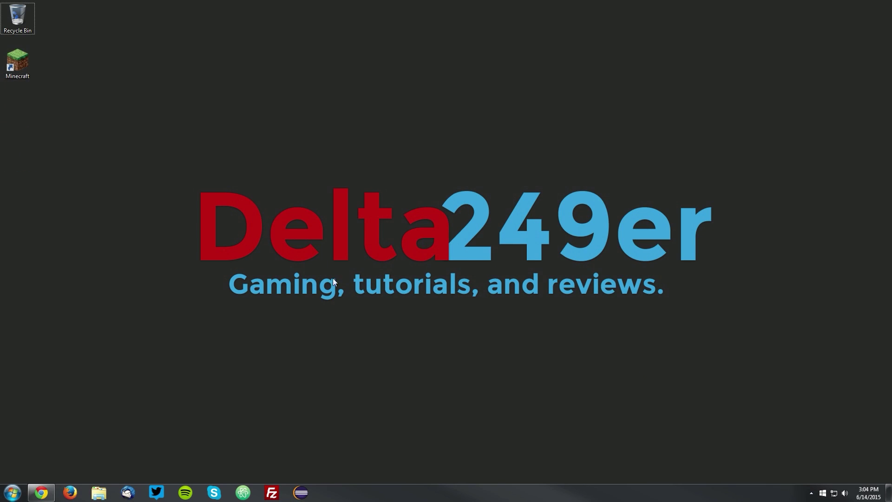
- Switch to Chrome and follow the main download link for OptiFine 1.8.0 HD U D3 on the OptiFine downloads page
{"action": "left_click", "coordinate": [41, 492]}
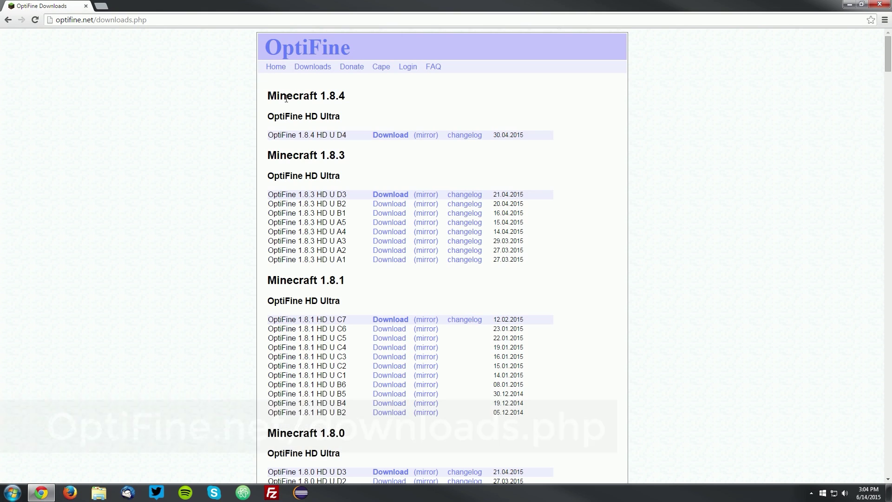
{"action": "scroll", "coordinate": [296, 117], "scroll_direction": "down", "scroll_amount": 5}
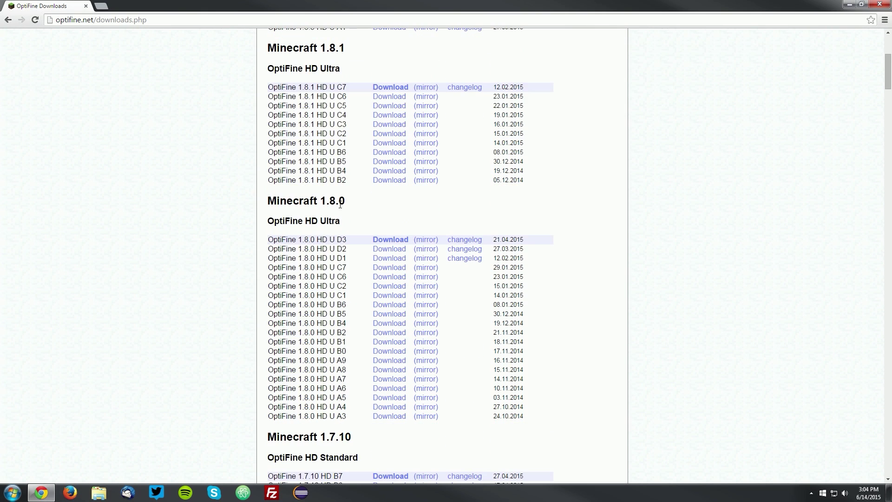
{"action": "mouse_move", "coordinate": [270, 201]}
{"action": "left_mouse_down"}
{"action": "mouse_move", "coordinate": [342, 201]}
{"action": "mouse_move", "coordinate": [270, 203]}
{"action": "left_mouse_up"}
{"action": "left_click", "coordinate": [270, 203]}
{"action": "scroll", "coordinate": [390, 242], "scroll_direction": "down", "scroll_amount": 1}
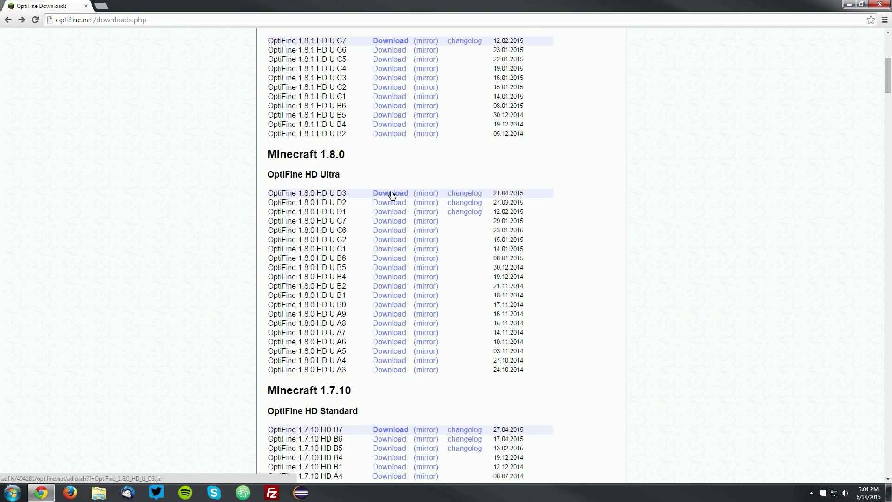
{"action": "left_click", "coordinate": [391, 194]}
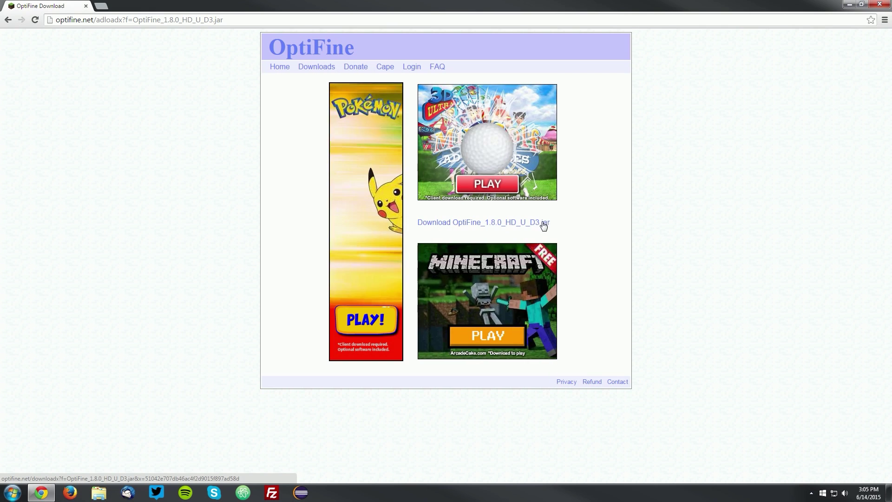
- Save OptiFine_1.8.0_HD_U_D3.jar to the desktop and minimize the browser
{"action": "left_click", "coordinate": [471, 224]}
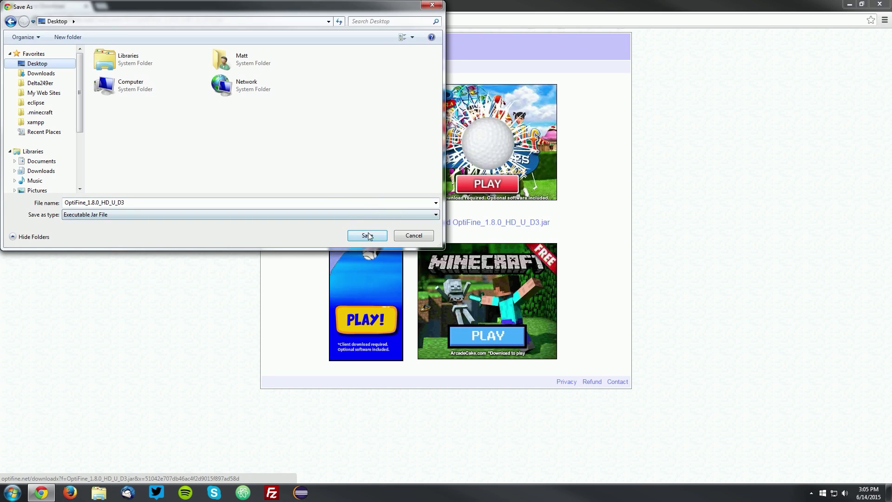
{"action": "left_click", "coordinate": [367, 235]}
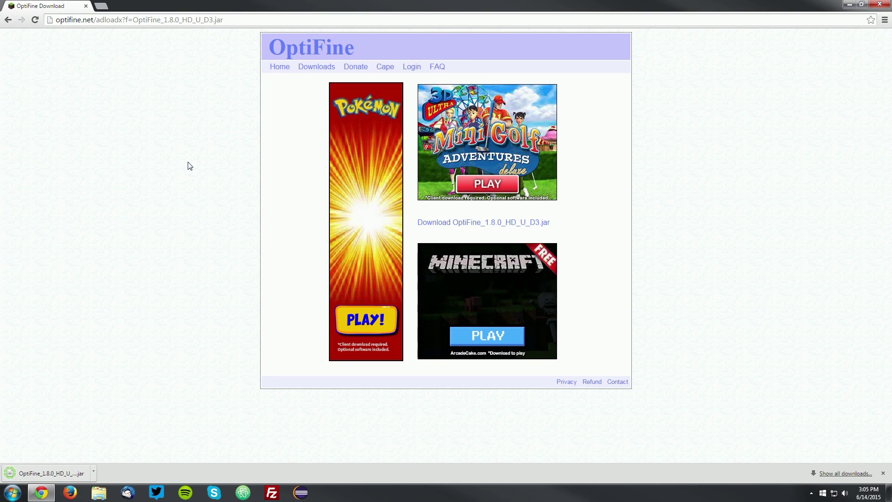
{"action": "left_click", "coordinate": [850, 5]}
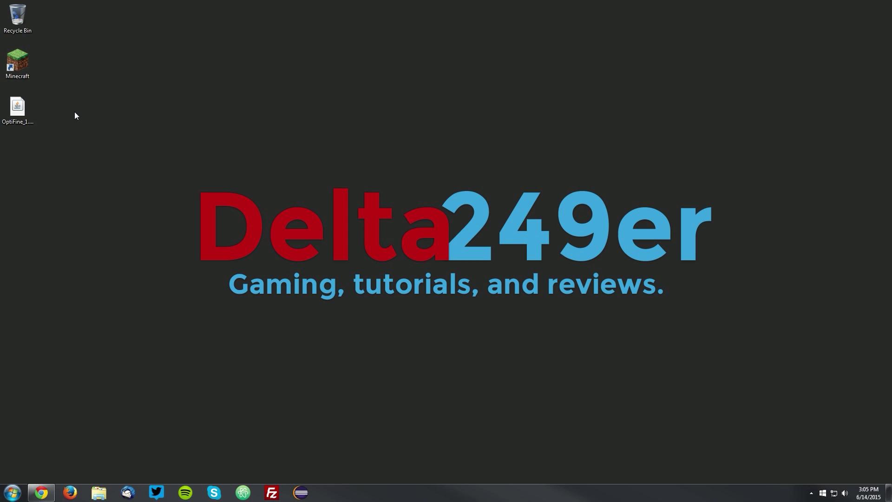
- Open the Roaming application data folder by running %appdata%
{"action": "key", "text": "super+r"}
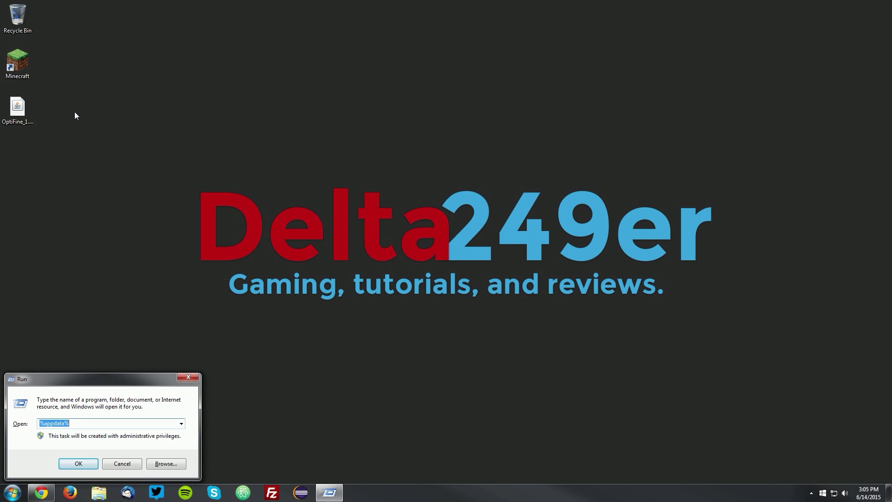
{"action": "type", "text": "%app"}
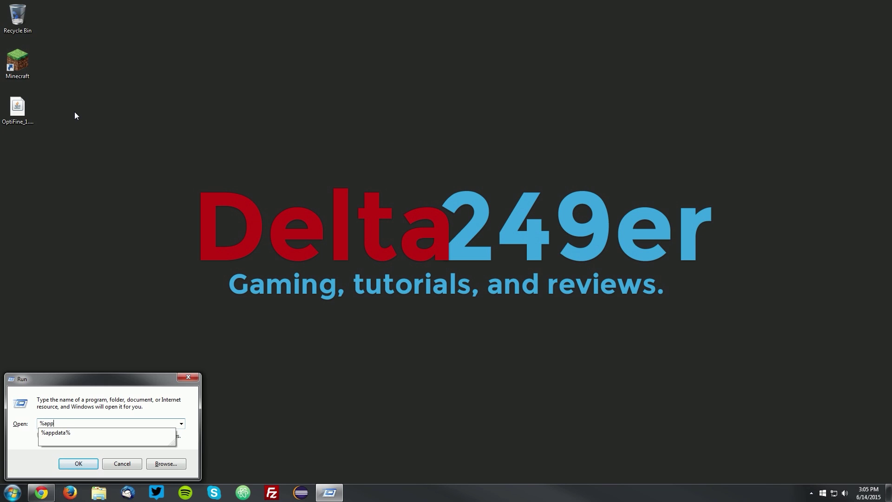
{"action": "type", "text": "data%"}
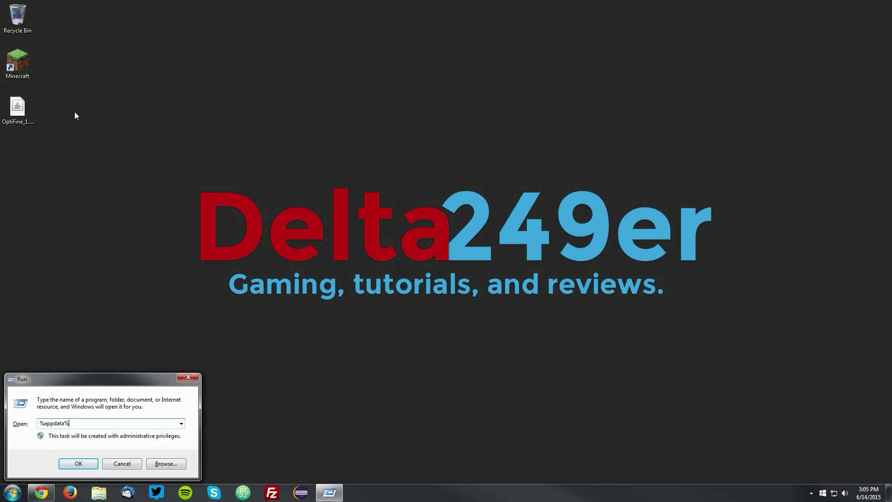
{"action": "left_click", "coordinate": [84, 467]}
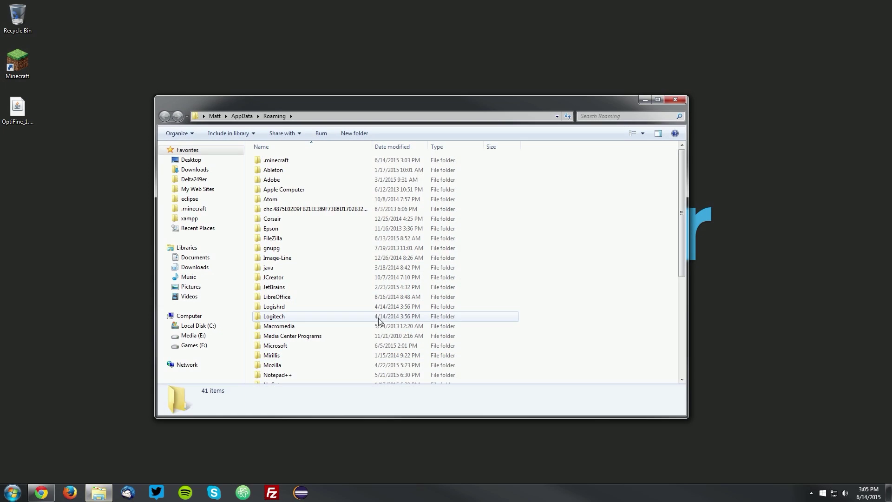
- Move the OptiFine jar from the desktop into the mods folder inside .minecraft and close the folder window
{"action": "double_click", "coordinate": [289, 163]}
{"action": "double_click", "coordinate": [274, 199]}
{"action": "left_click_drag", "start_coordinate": [18, 109], "coordinate": [312, 215]}
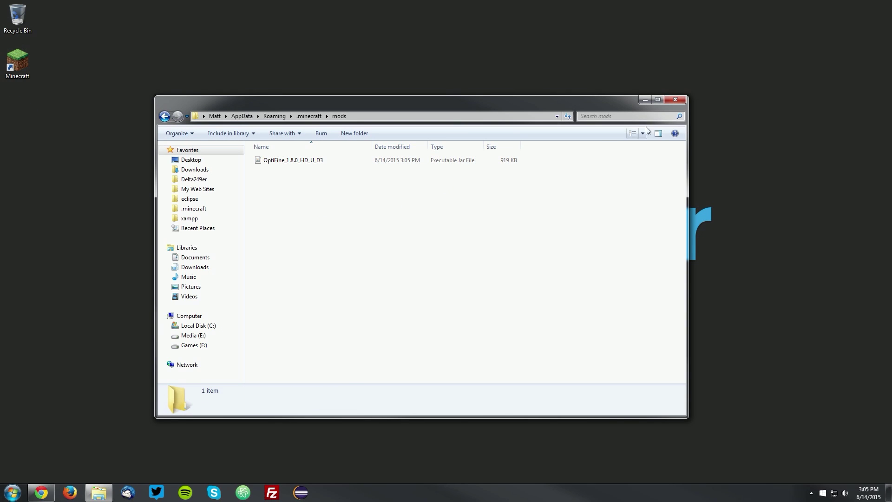
{"action": "left_click", "coordinate": [674, 100]}
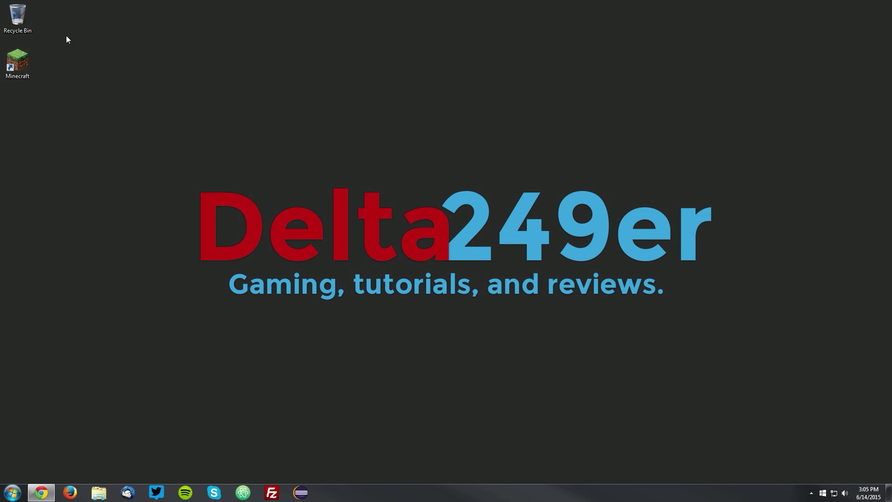
- Start the Minecraft launcher again and play with the Forge profile to load the OptiFine mod
{"action": "double_click", "coordinate": [17, 62]}
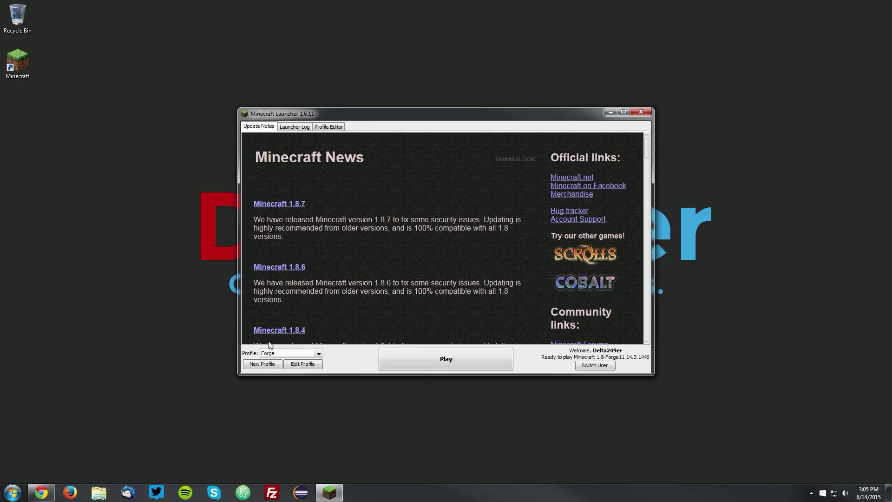
{"action": "left_click", "coordinate": [448, 359]}
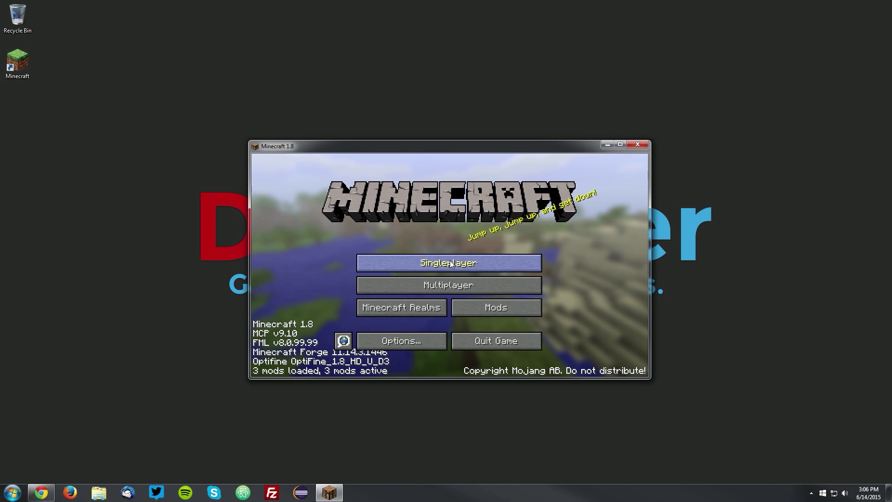
- Load the saved singleplayer world and show the debug overlay to check the OptiFine version
{"action": "left_click", "coordinate": [450, 260]}
{"action": "double_click", "coordinate": [389, 201]}
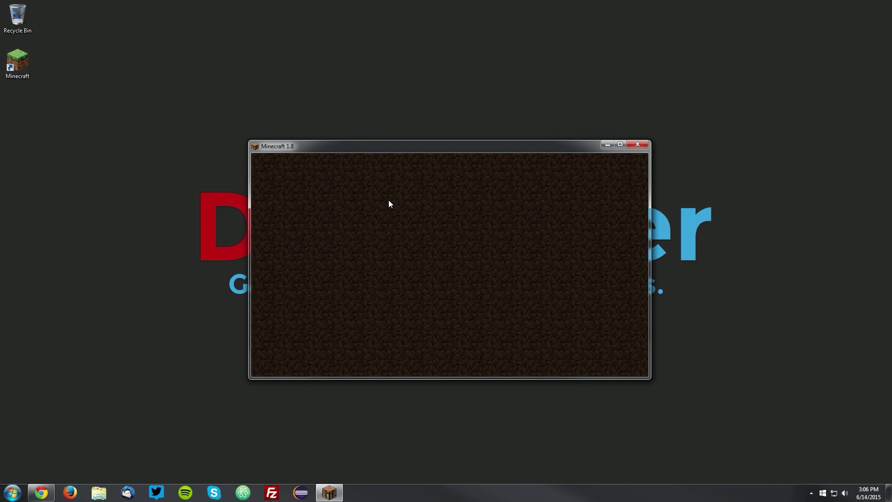
{"action": "key", "text": "F3"}
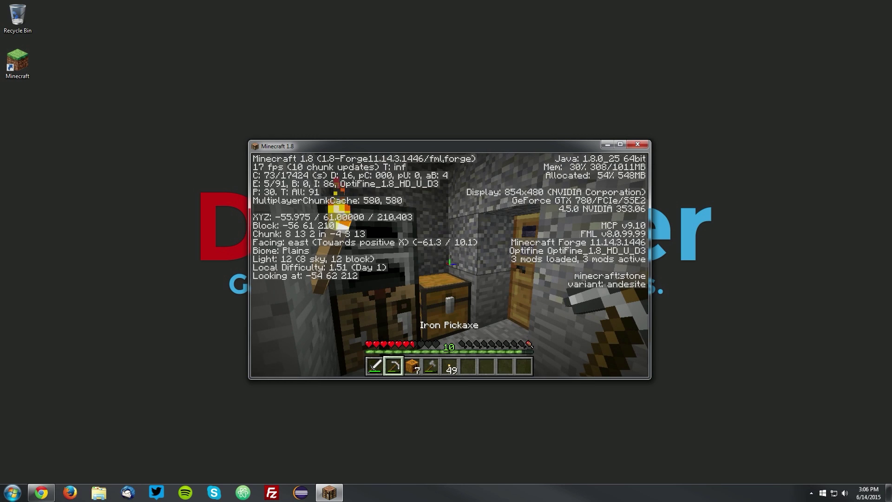